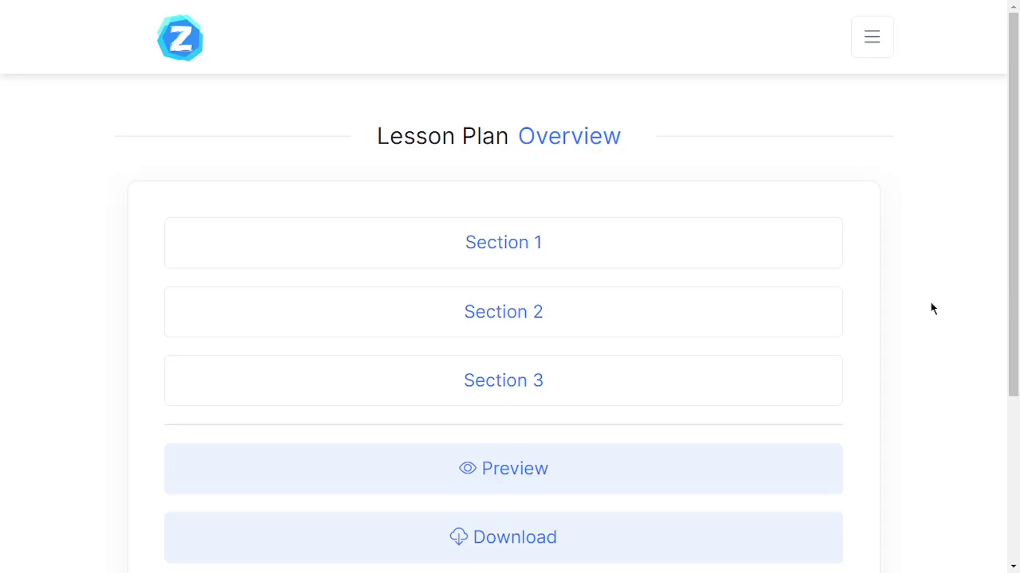
- Preview the lesson plan and review its header details and the REF and T/L AIDS entries
{"action": "left_click", "coordinate": [529, 243]}
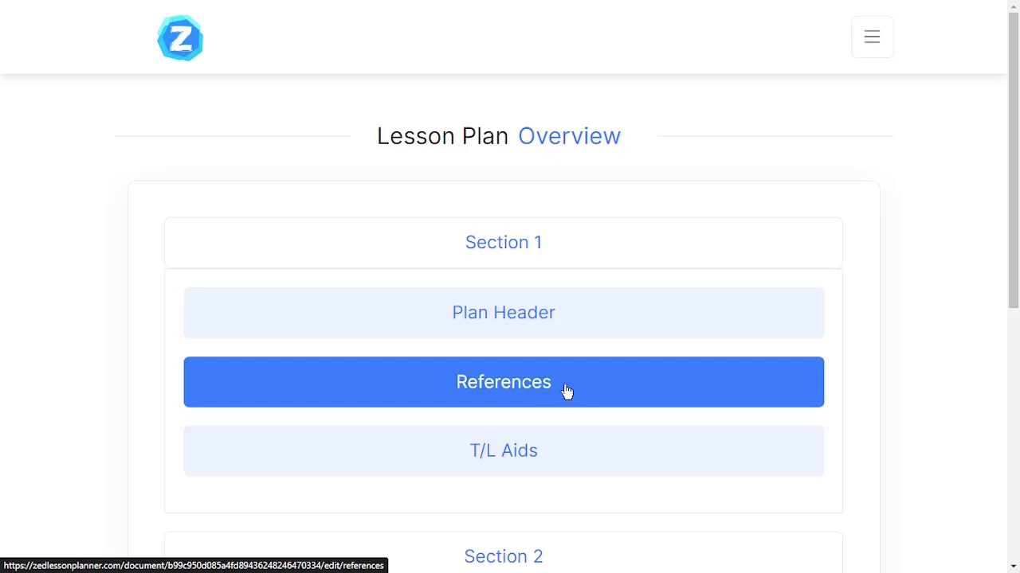
{"action": "scroll", "coordinate": [566, 392], "scroll_direction": "down", "scroll_amount": 3}
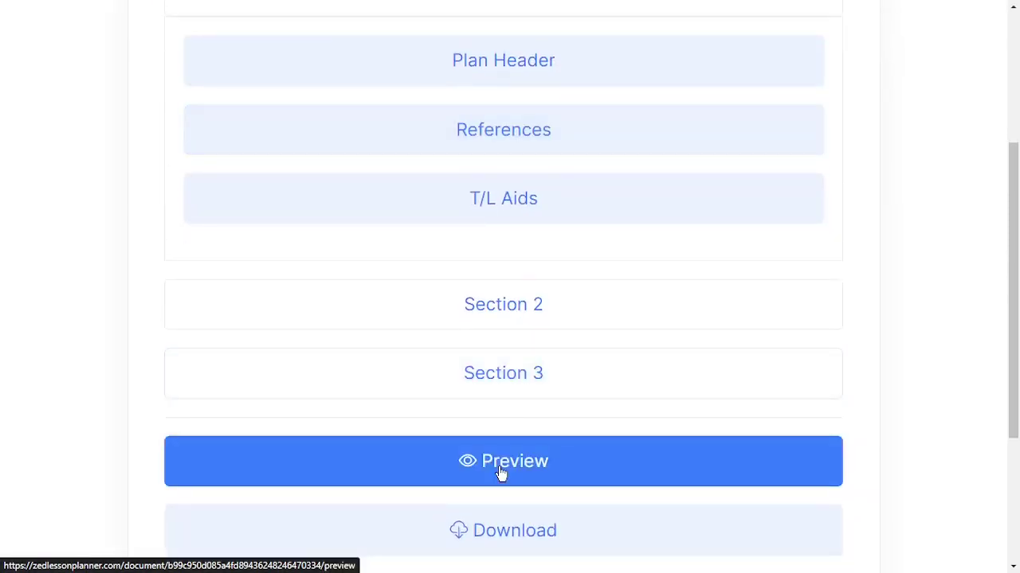
{"action": "left_click", "coordinate": [500, 473]}
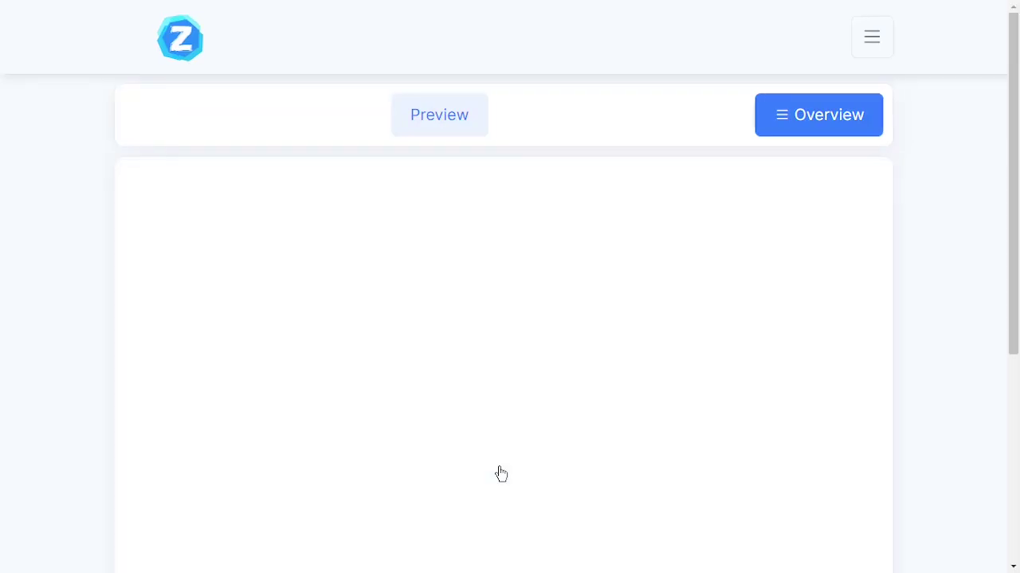
{"action": "scroll", "coordinate": [435, 391], "scroll_direction": "down", "scroll_amount": 1}
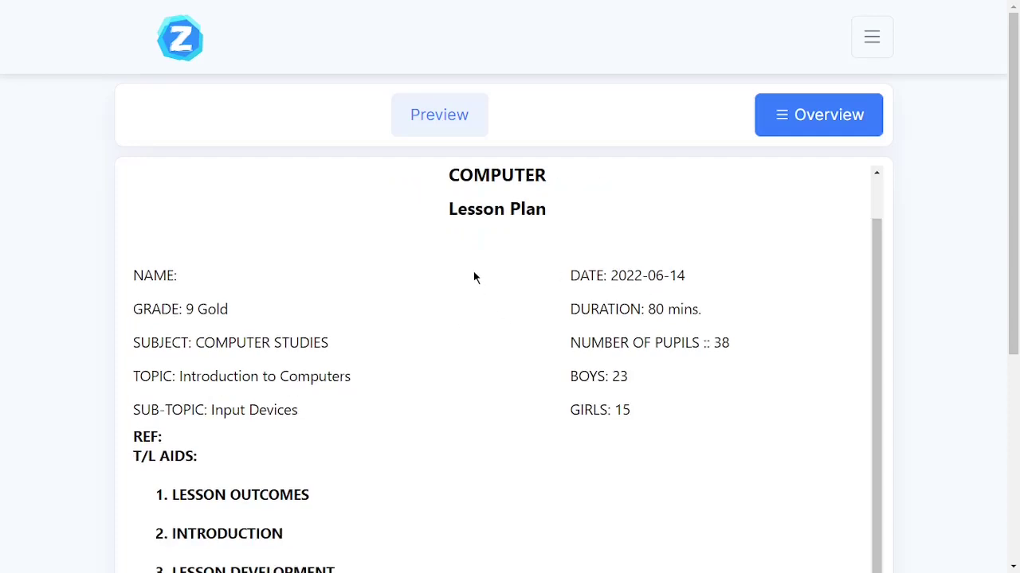
{"action": "scroll", "coordinate": [473, 277], "scroll_direction": "up", "scroll_amount": 1}
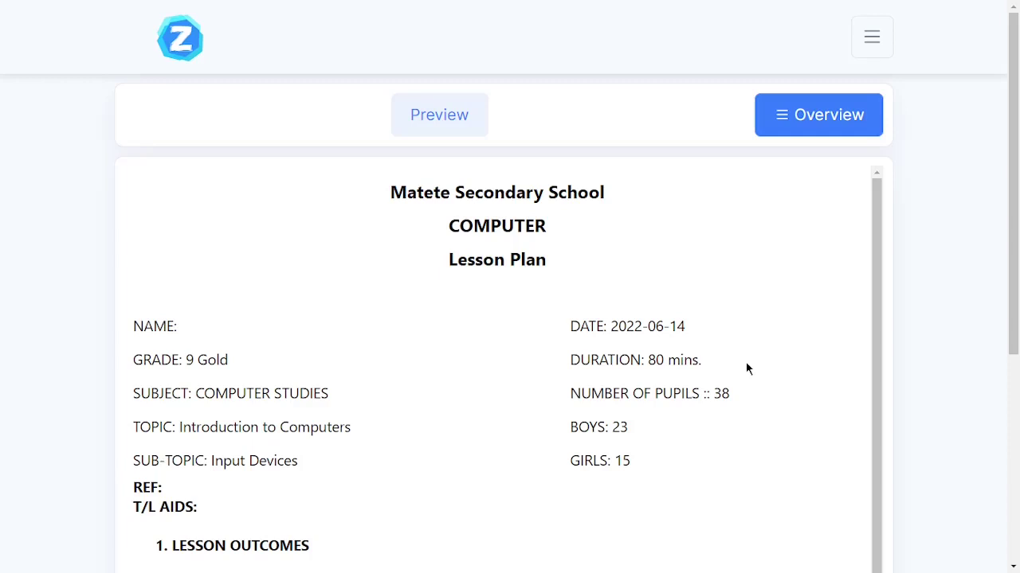
{"action": "scroll", "coordinate": [269, 288], "scroll_direction": "down", "scroll_amount": 2}
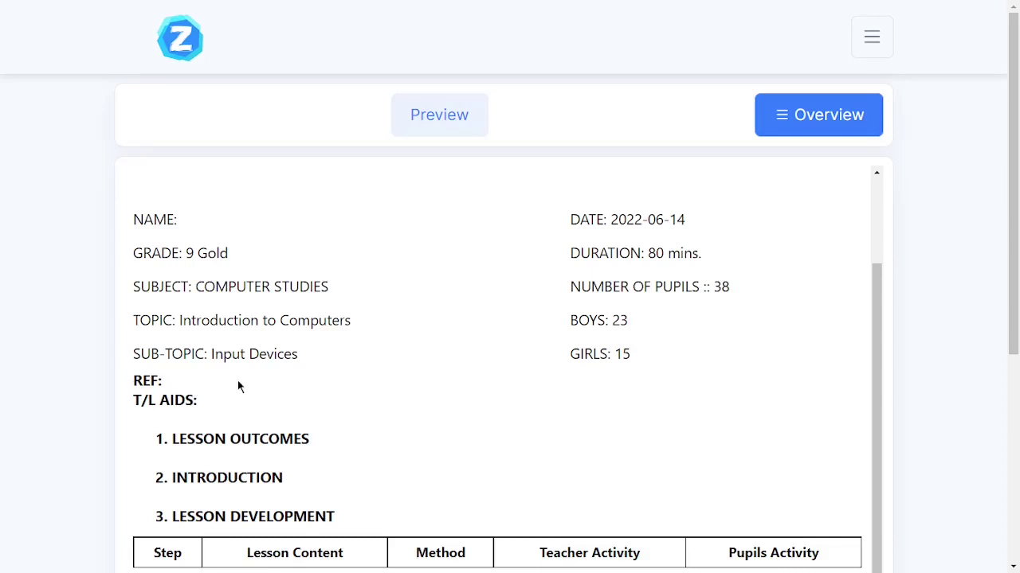
- Return to the lesson plan overview and open the References page of Section 1 for editing
{"action": "left_click", "coordinate": [798, 117]}
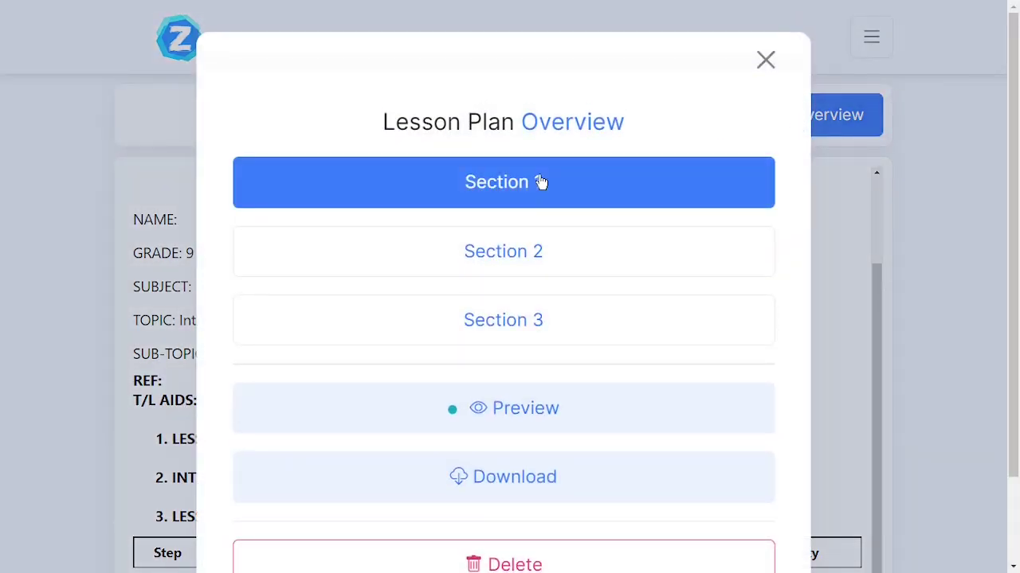
{"action": "left_click", "coordinate": [766, 64]}
{"action": "left_click", "coordinate": [820, 118]}
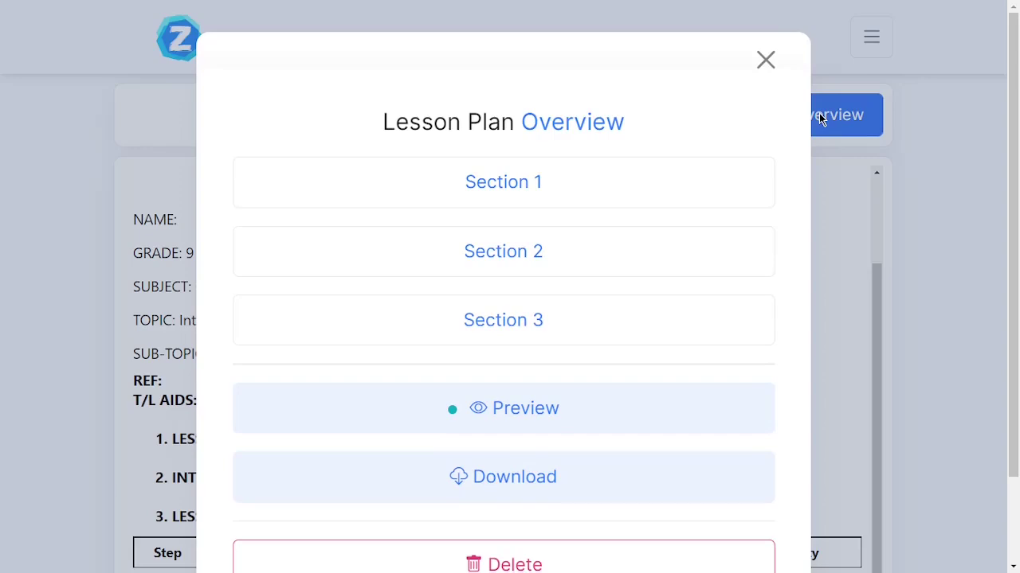
{"action": "left_click", "coordinate": [500, 181]}
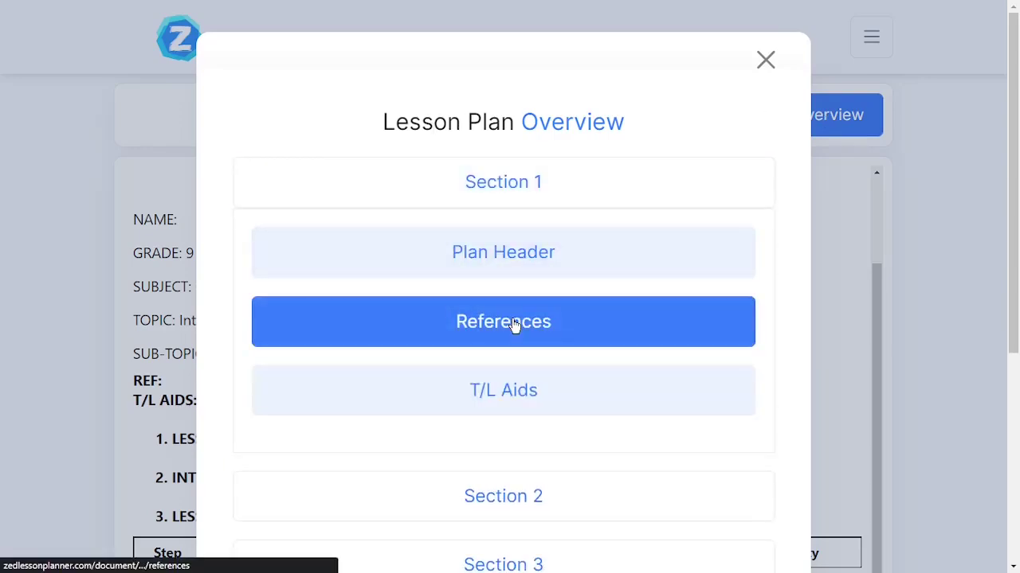
{"action": "left_click", "coordinate": [513, 325]}
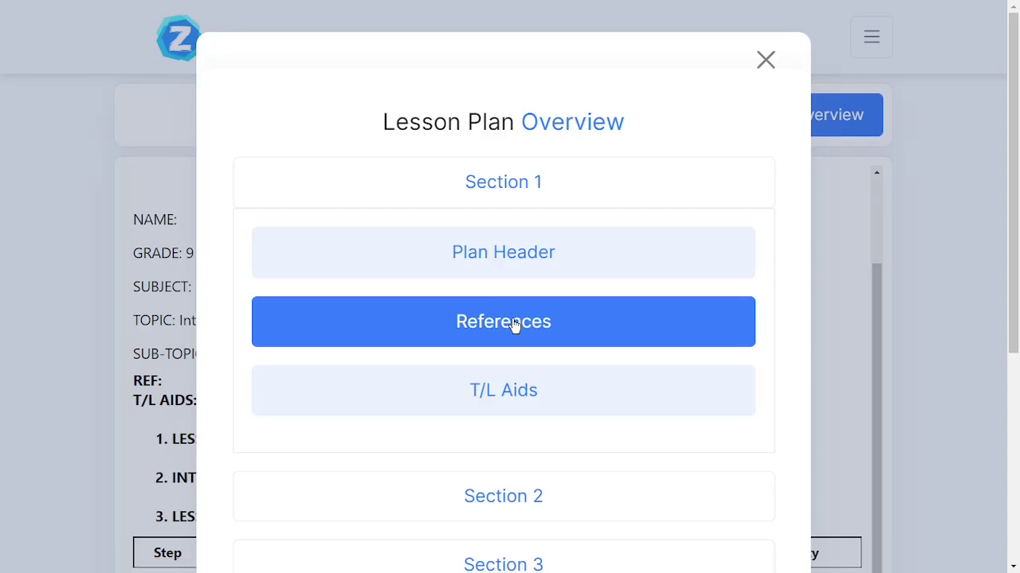
{"action": "left_click", "coordinate": [514, 325]}
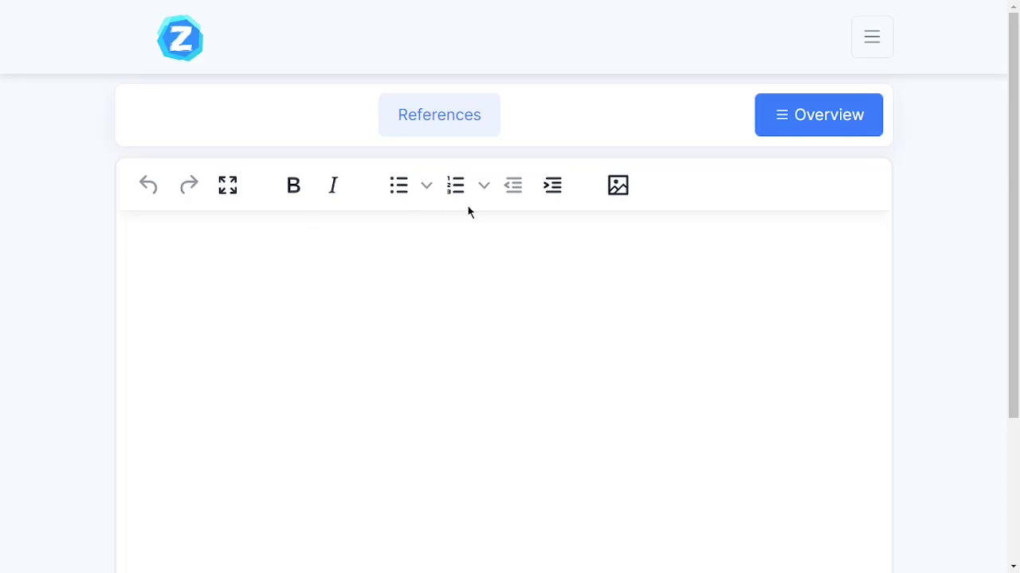
- Try entering random filler text in the References editor and erase it
{"action": "type", "text": "wsdlkfsnjdfs"}
{"action": "key", "text": "BackSpace"}
{"action": "key", "text": "BackSpace"}
{"action": "key", "text": "BackSpace"}
{"action": "key", "text": "BackSpace"}
{"action": "key", "text": "BackSpace"}
{"action": "scroll", "coordinate": [157, 272], "scroll_direction": "down", "scroll_amount": 3}
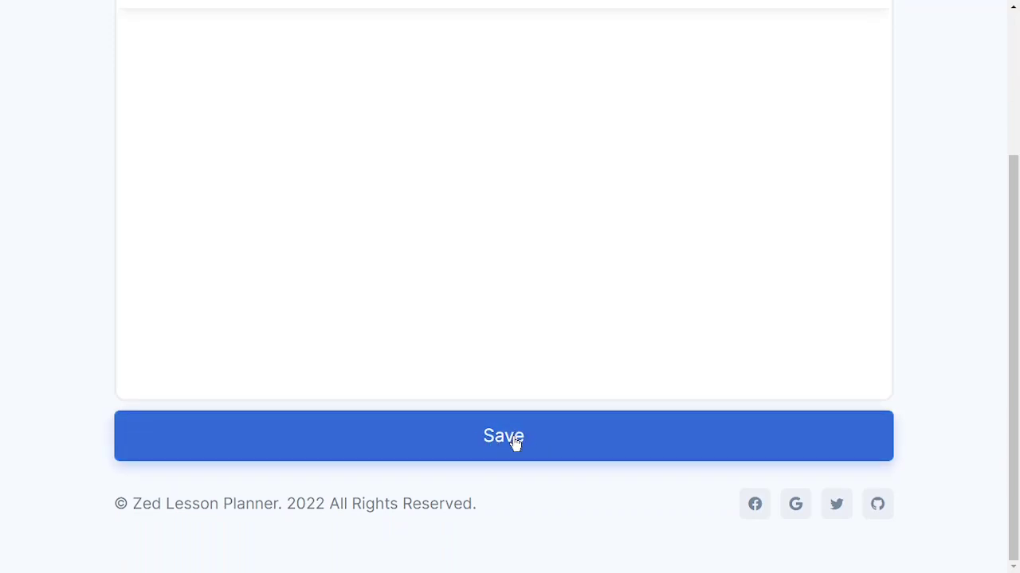
{"action": "scroll", "coordinate": [513, 442], "scroll_direction": "up", "scroll_amount": 3}
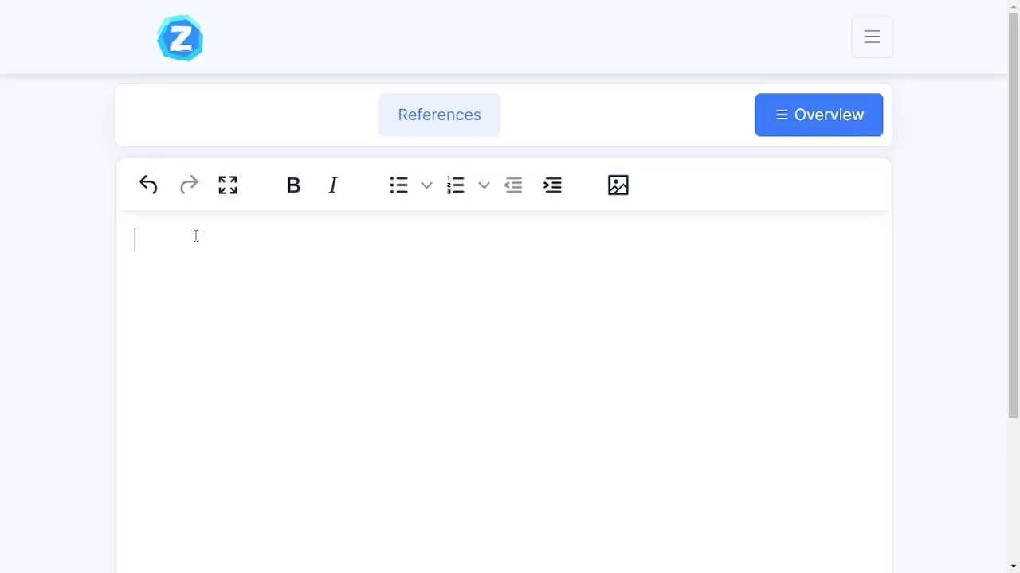
- Enter the filler text "sdfnknsdf sjdnf" in the References editor and try undoing and redoing it
{"action": "left_click", "coordinate": [149, 193]}
{"action": "left_click", "coordinate": [152, 195]}
{"action": "type", "text": "sdfnknsdf sjdnf sdkjfns"}
{"action": "key", "text": "BackSpace"}
{"action": "key", "text": "BackSpace"}
{"action": "key", "text": "BackSpace"}
{"action": "key", "text": "BackSpace"}
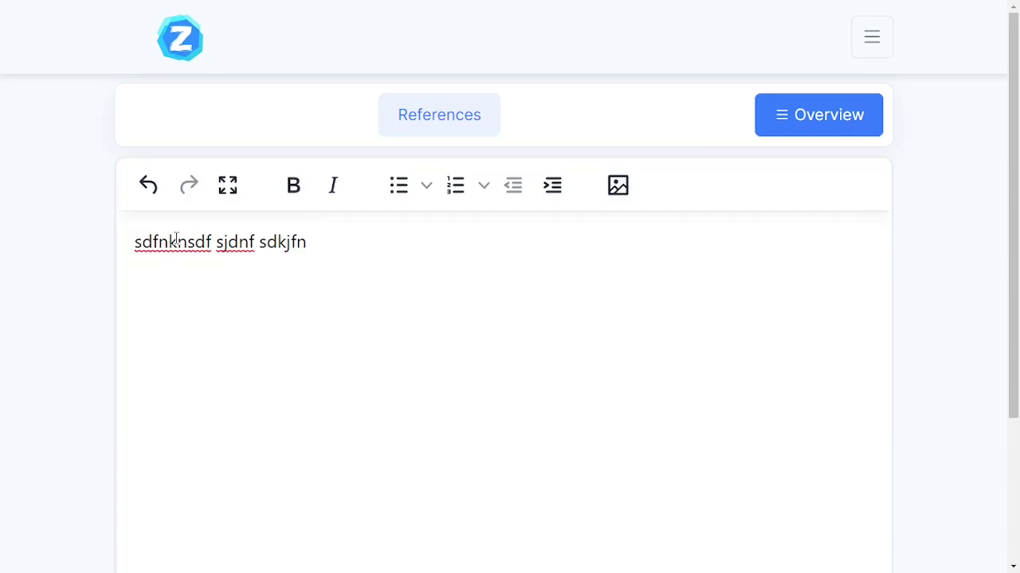
{"action": "key", "text": "BackSpace"}
{"action": "key", "text": "BackSpace"}
{"action": "key", "text": "BackSpace"}
{"action": "key", "text": "BackSpace"}
{"action": "left_click", "coordinate": [150, 187]}
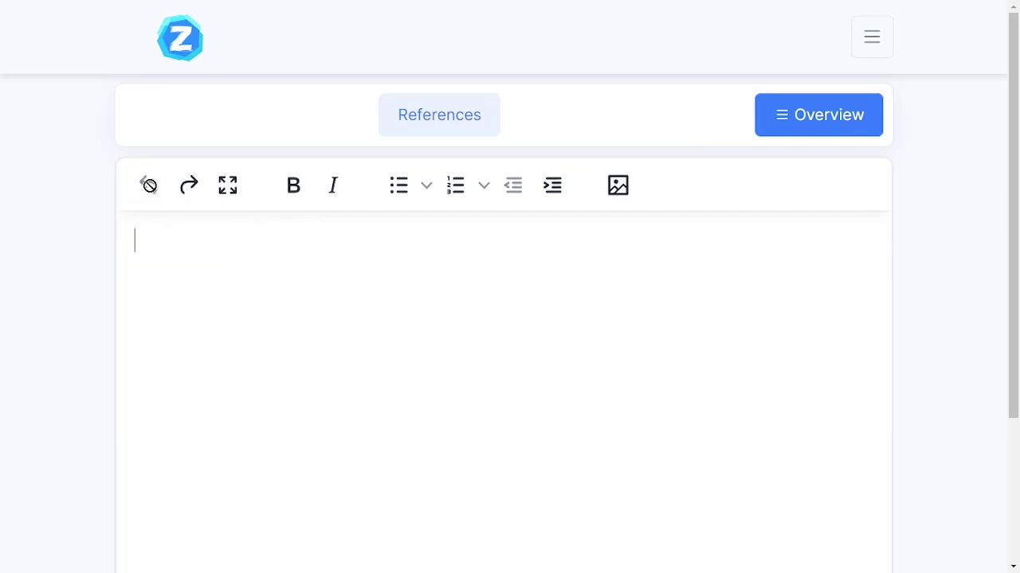
{"action": "left_click", "coordinate": [188, 188]}
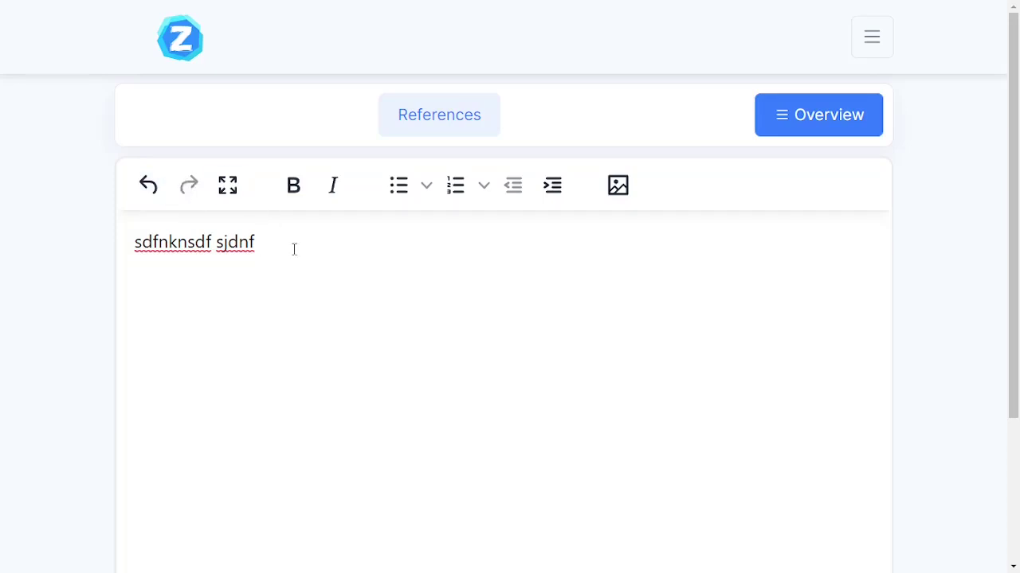
- Erase the filler text from the References editor and switch full-screen editing on and off again
{"action": "key", "text": "BackSpace"}
{"action": "key", "text": "BackSpace"}
{"action": "key", "text": "BackSpace"}
{"action": "key", "text": "BackSpace"}
{"action": "key", "text": "BackSpace"}
{"action": "key", "text": "BackSpace"}
{"action": "key", "text": "BackSpace"}
{"action": "key", "text": "BackSpace"}
{"action": "key", "text": "BackSpace"}
{"action": "key", "text": "BackSpace"}
{"action": "key", "text": "BackSpace"}
{"action": "key", "text": "BackSpace"}
{"action": "key", "text": "BackSpace"}
{"action": "key", "text": "BackSpace"}
{"action": "key", "text": "BackSpace"}
{"action": "key", "text": "BackSpace"}
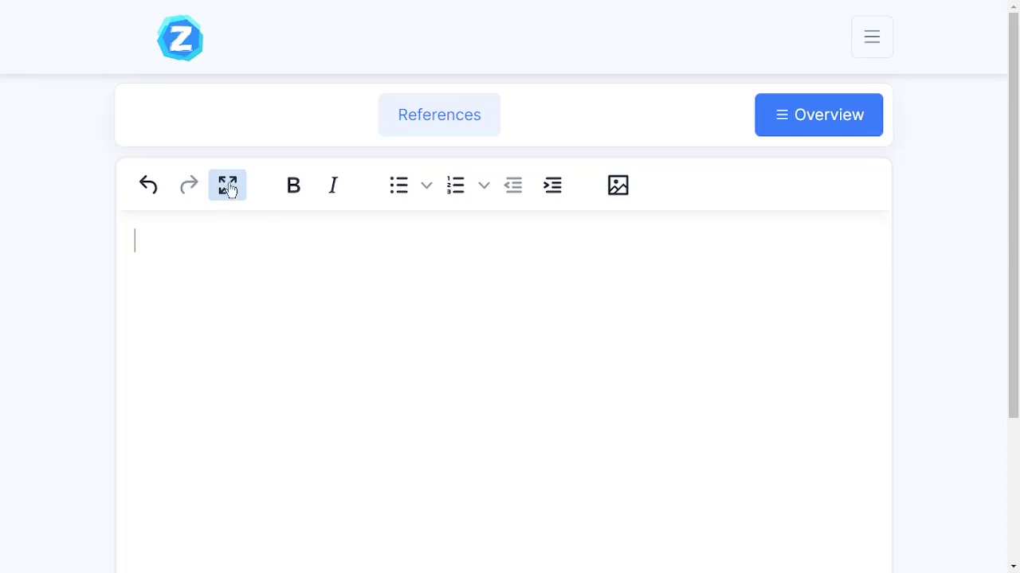
{"action": "left_click", "coordinate": [227, 191]}
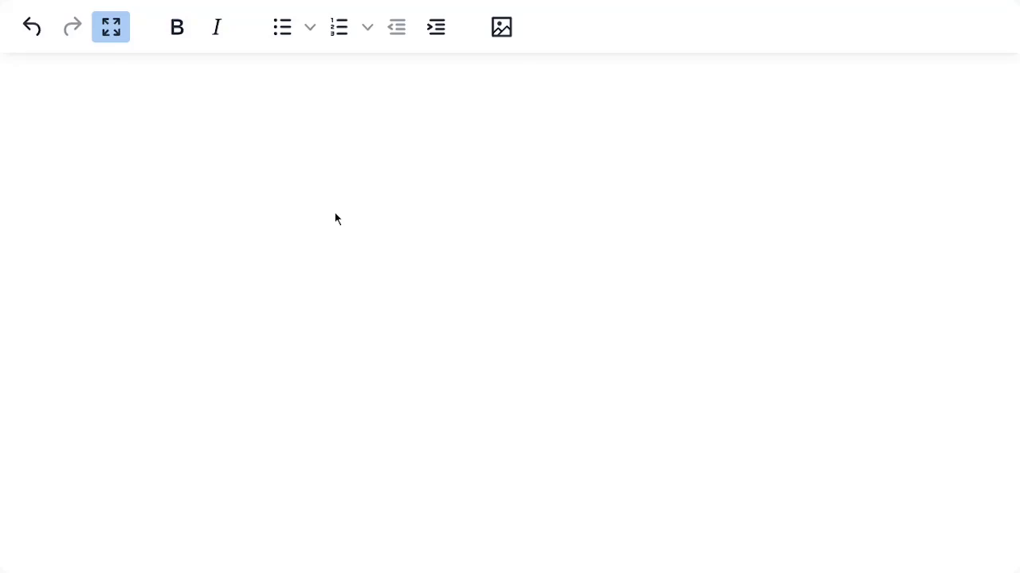
{"action": "left_click", "coordinate": [117, 32]}
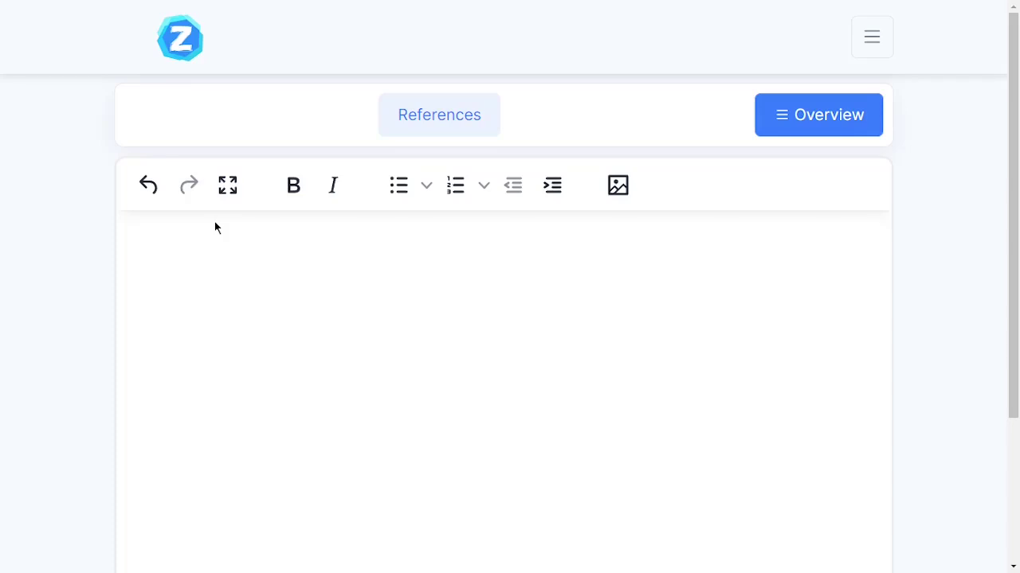
- Enter "Some text here" in the References editor and make the word "text" bold
{"action": "type", "text": "Some text here"}
{"action": "left_click_drag", "start_coordinate": [214, 242], "coordinate": [185, 241]}
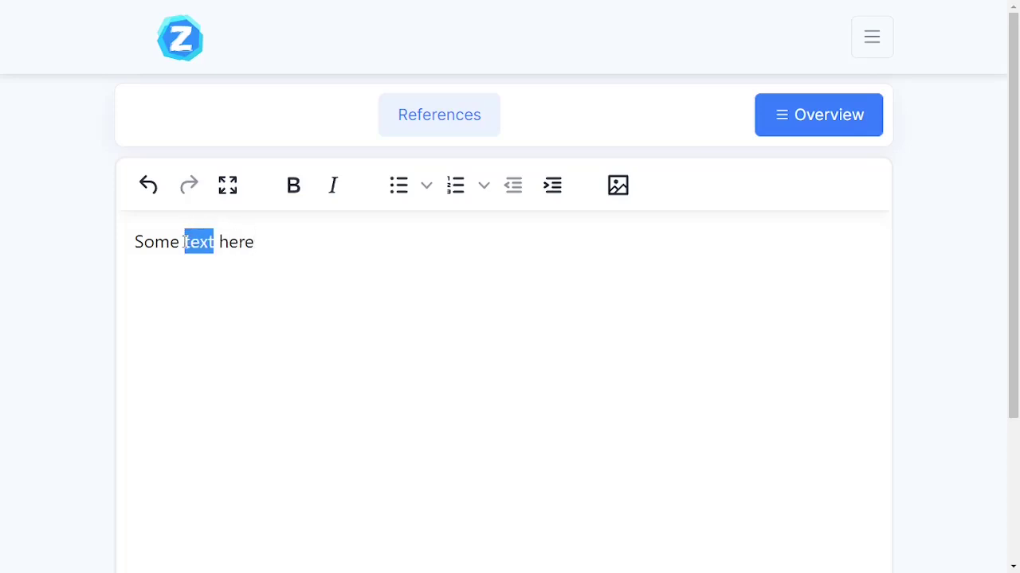
{"action": "left_click", "coordinate": [292, 190]}
{"action": "left_click", "coordinate": [287, 244]}
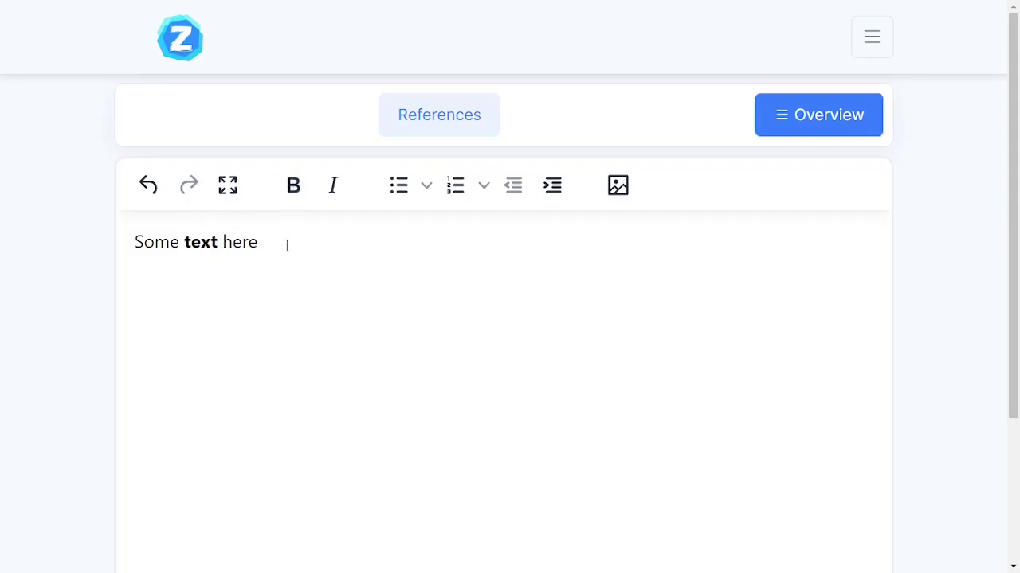
- Apply italic formatting to the bold word "text" in the sample line
{"action": "left_click", "coordinate": [218, 242]}
{"action": "left_click", "coordinate": [191, 242]}
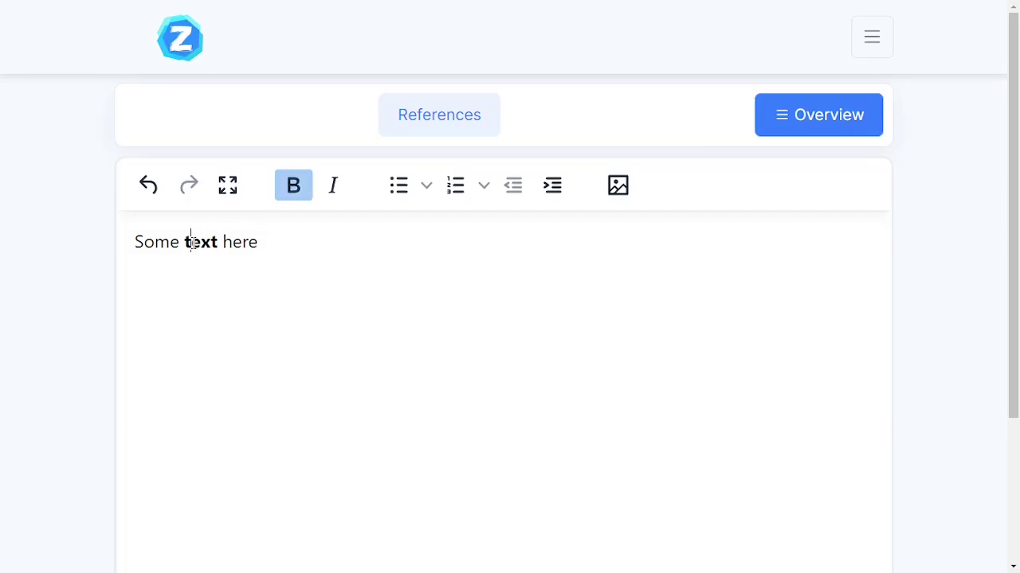
{"action": "left_click", "coordinate": [184, 242]}
{"action": "left_click_drag", "start_coordinate": [218, 243], "coordinate": [183, 242]}
{"action": "left_click", "coordinate": [338, 191]}
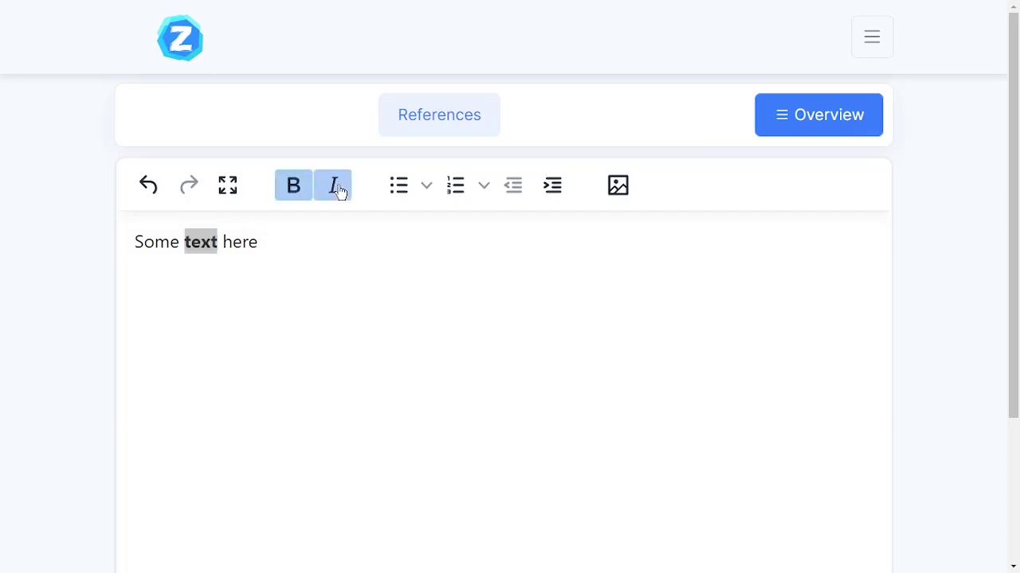
{"action": "left_click", "coordinate": [280, 246]}
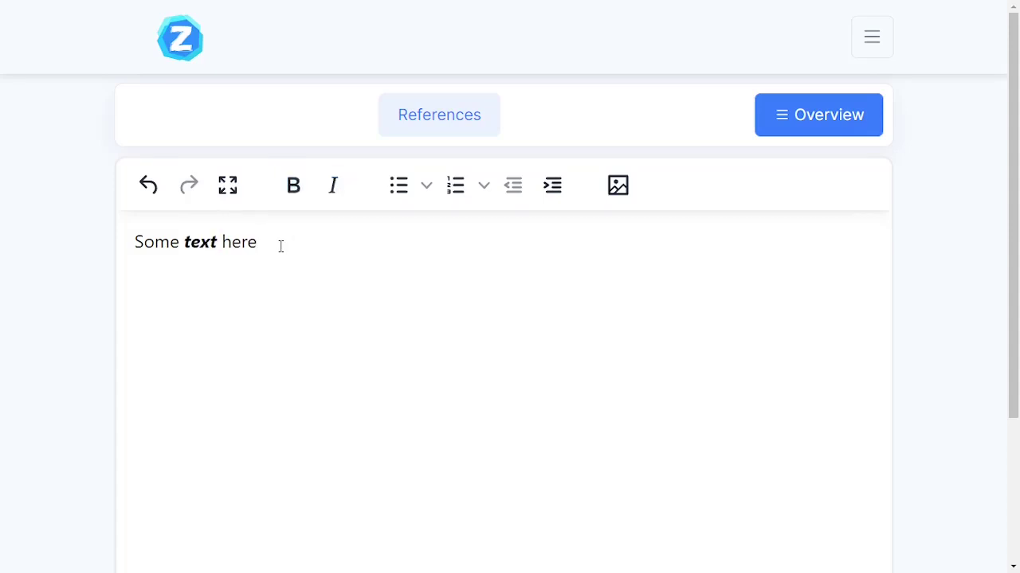
- Erase the whole sample line "Some text here" from the References editor
{"action": "key", "text": "BackSpace"}
{"action": "key", "text": "BackSpace"}
{"action": "key", "text": "BackSpace"}
{"action": "key", "text": "BackSpace"}
{"action": "key", "text": "BackSpace"}
{"action": "key", "text": "BackSpace"}
{"action": "key", "text": "BackSpace"}
{"action": "key", "text": "BackSpace"}
{"action": "key", "text": "BackSpace"}
{"action": "key", "text": "BackSpace"}
{"action": "key", "text": "BackSpace"}
{"action": "key", "text": "BackSpace"}
{"action": "key", "text": "BackSpace"}
{"action": "key", "text": "BackSpace"}
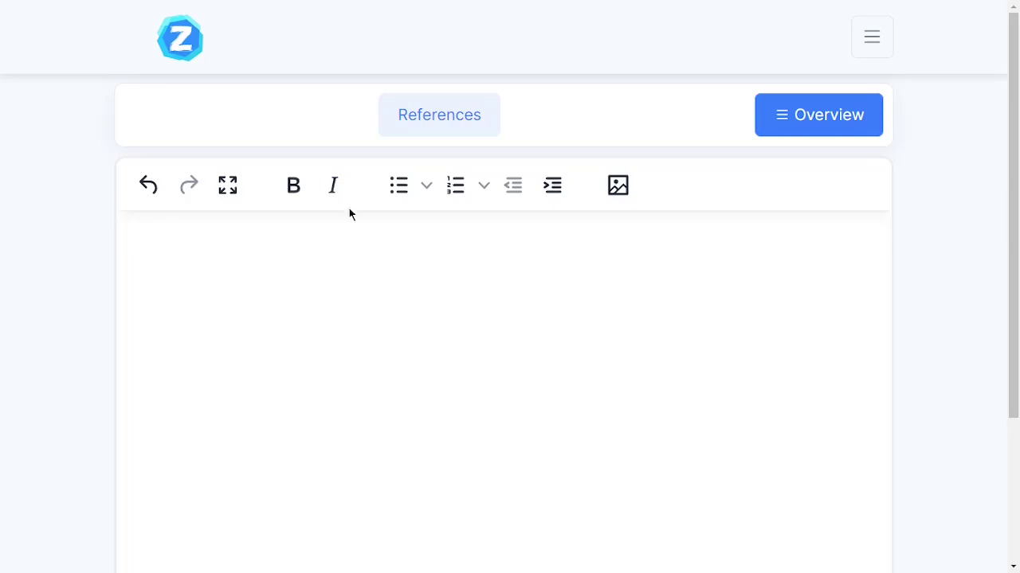
- Start a numbered list in the References editor with "Reference one" as the first item
{"action": "left_click", "coordinate": [456, 192]}
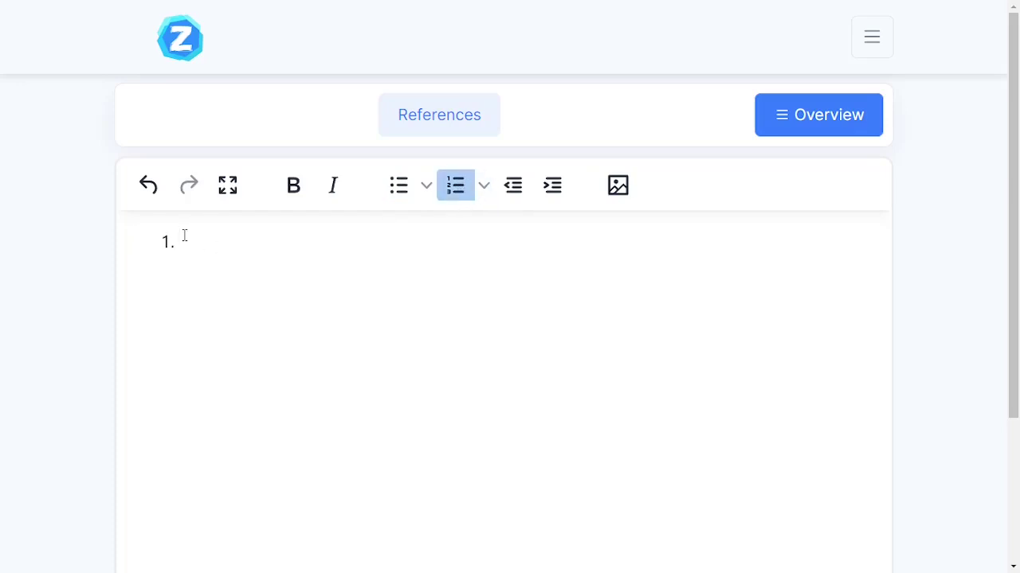
{"action": "type", "text": "Refernce"}
{"action": "key", "text": "BackSpace"}
{"action": "key", "text": "BackSpace"}
{"action": "key", "text": "BackSpace"}
{"action": "type", "text": "ence "}
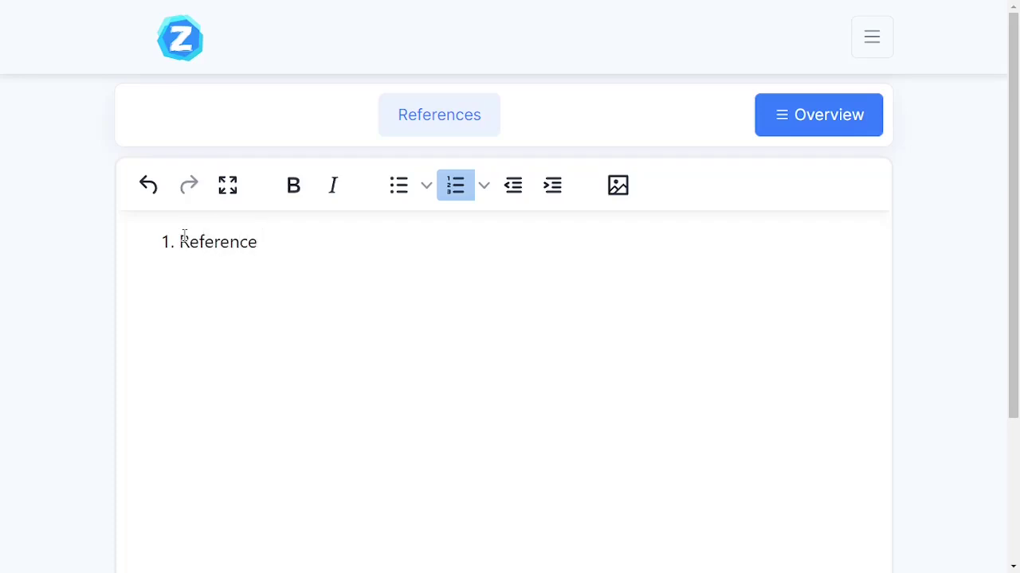
{"action": "type", "text": "one"}
- Add "Reference two" and "Reference three" as the second and third items of the numbered list
{"action": "key", "text": "Return"}
{"action": "type", "text": "Refern"}
{"action": "key", "text": "BackSpace"}
{"action": "type", "text": "ence two"}
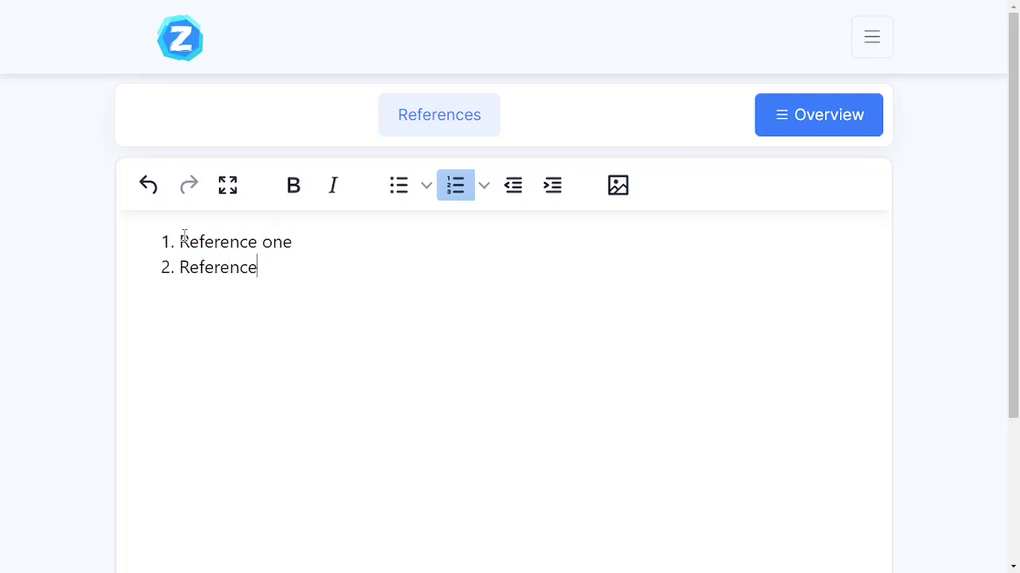
{"action": "key", "text": "Return"}
{"action": "type", "text": "Reference"}
{"action": "key", "text": "BackSpace"}
{"action": "key", "text": "BackSpace"}
{"action": "key", "text": "BackSpace"}
{"action": "type", "text": "ence three"}
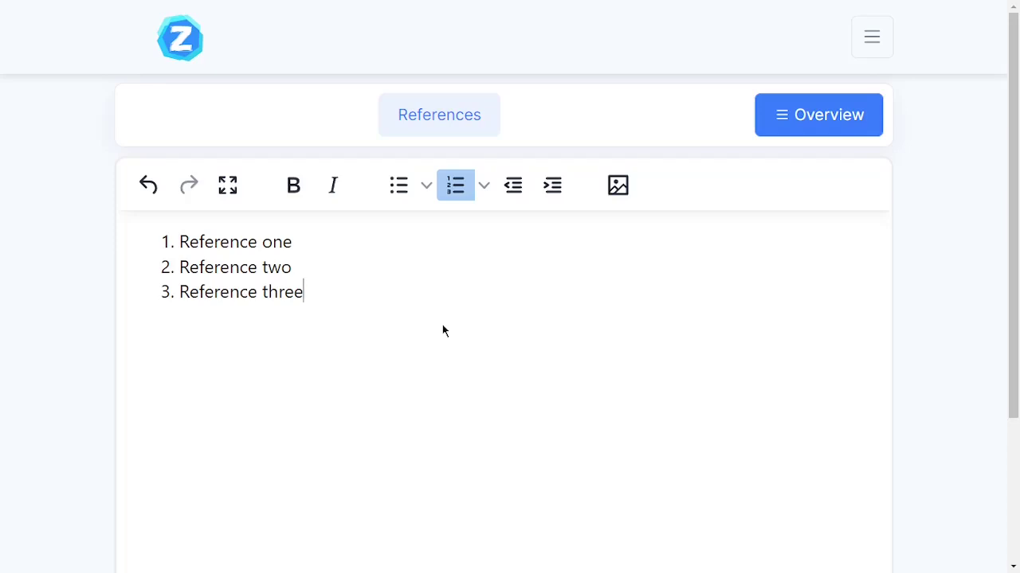
- Save the numbered references to the lesson plan
{"action": "scroll", "coordinate": [443, 331], "scroll_direction": "down", "scroll_amount": 3}
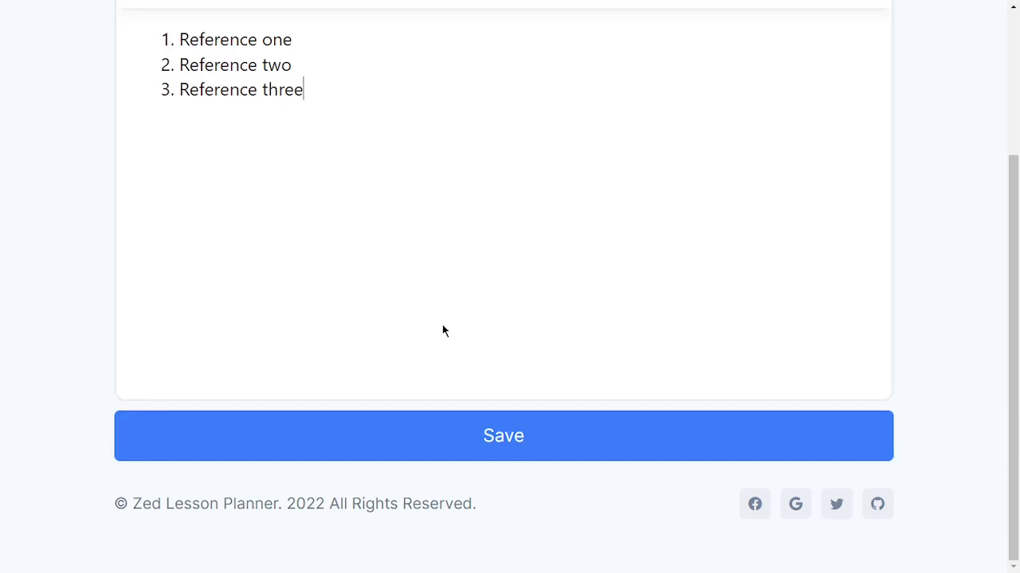
{"action": "left_click", "coordinate": [501, 443]}
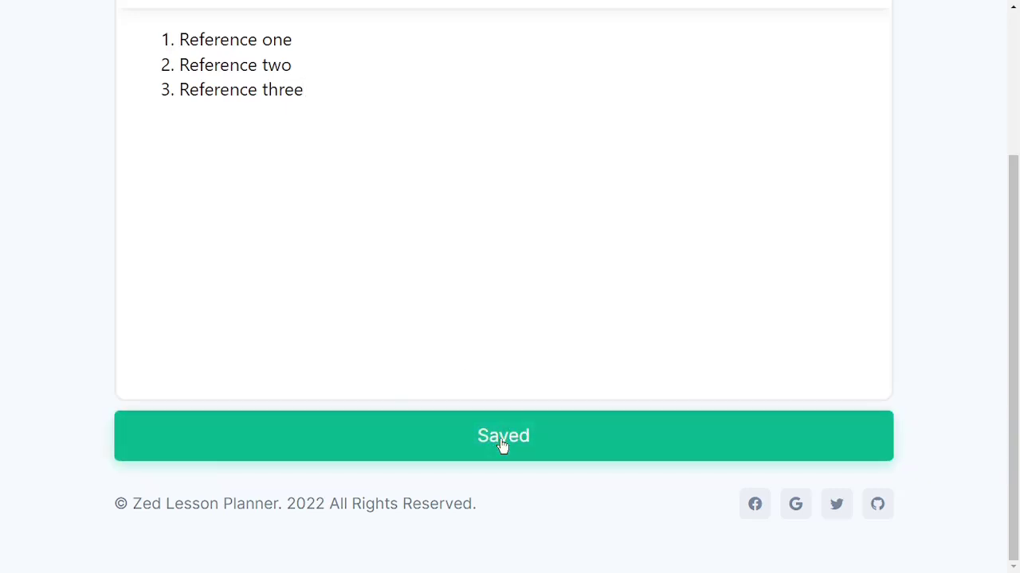
- Preview the lesson plan and check the numbered list under the REF heading
{"action": "scroll", "coordinate": [501, 446], "scroll_direction": "up", "scroll_amount": 3}
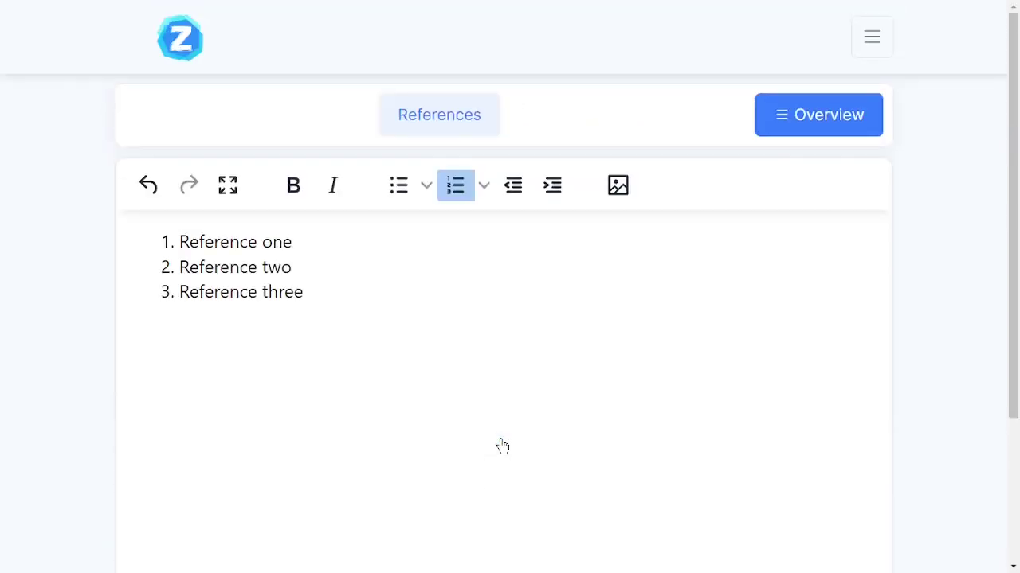
{"action": "left_click", "coordinate": [823, 128]}
{"action": "scroll", "coordinate": [540, 289], "scroll_direction": "down", "scroll_amount": 1}
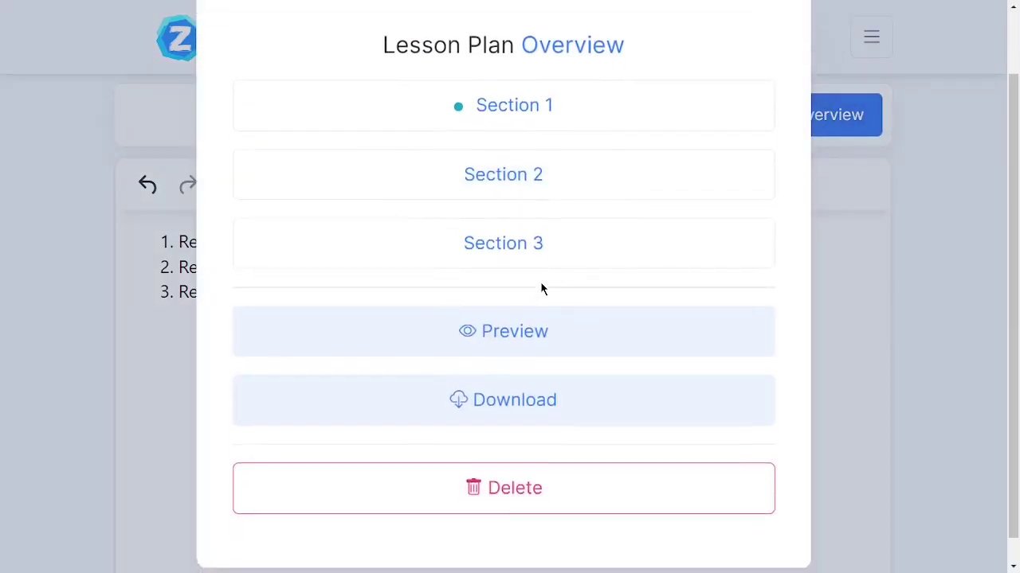
{"action": "left_click", "coordinate": [512, 329]}
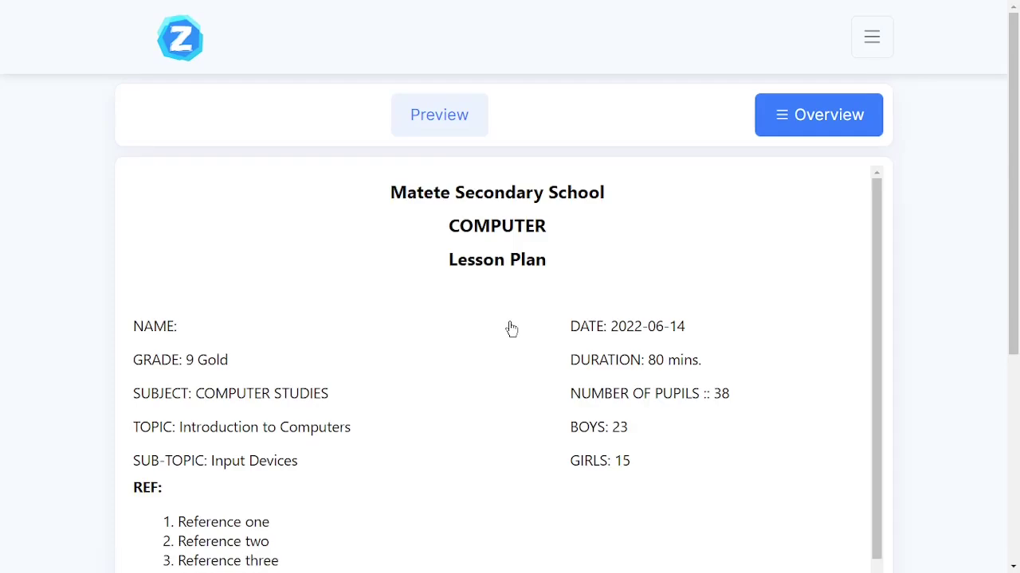
{"action": "scroll", "coordinate": [353, 410], "scroll_direction": "down", "scroll_amount": 2}
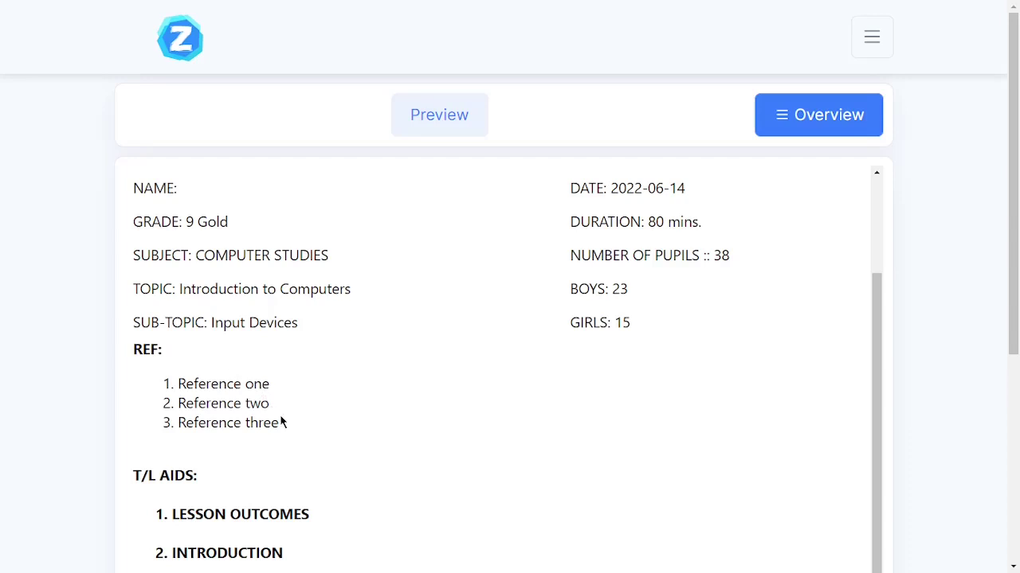
- Reopen the lesson plan overview and expand the Section 1 pages
{"action": "left_click", "coordinate": [832, 127]}
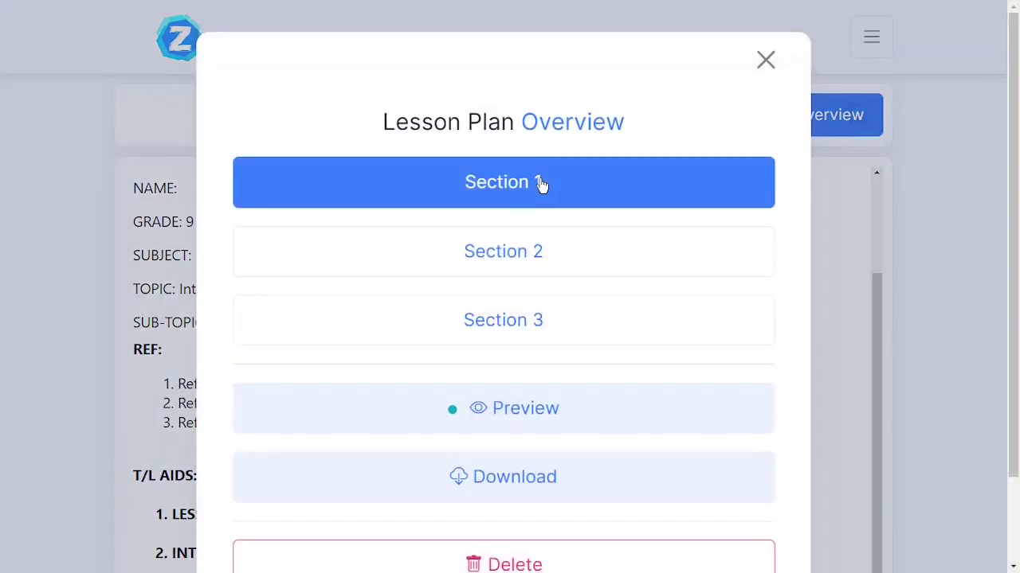
{"action": "left_click", "coordinate": [540, 185]}
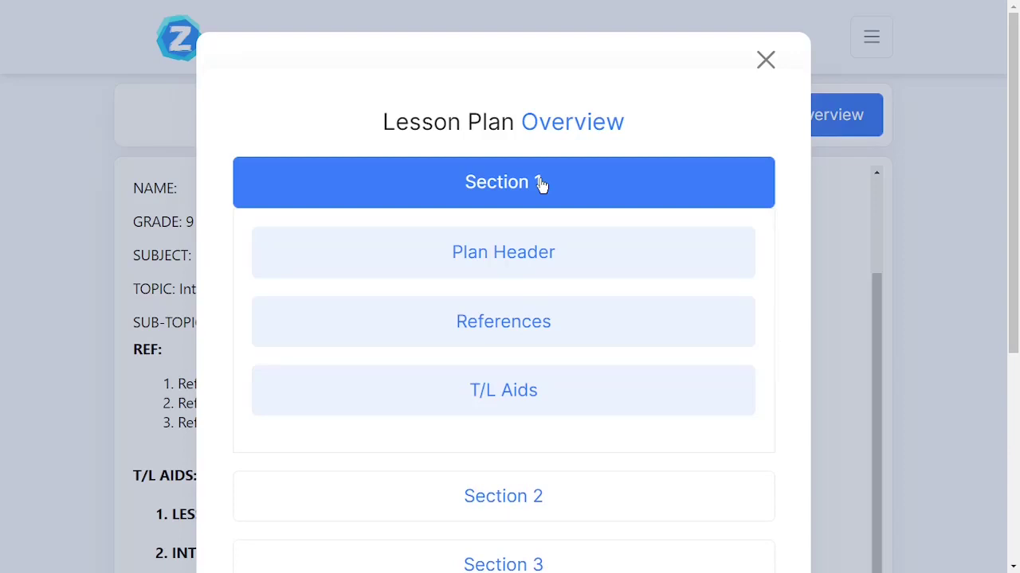